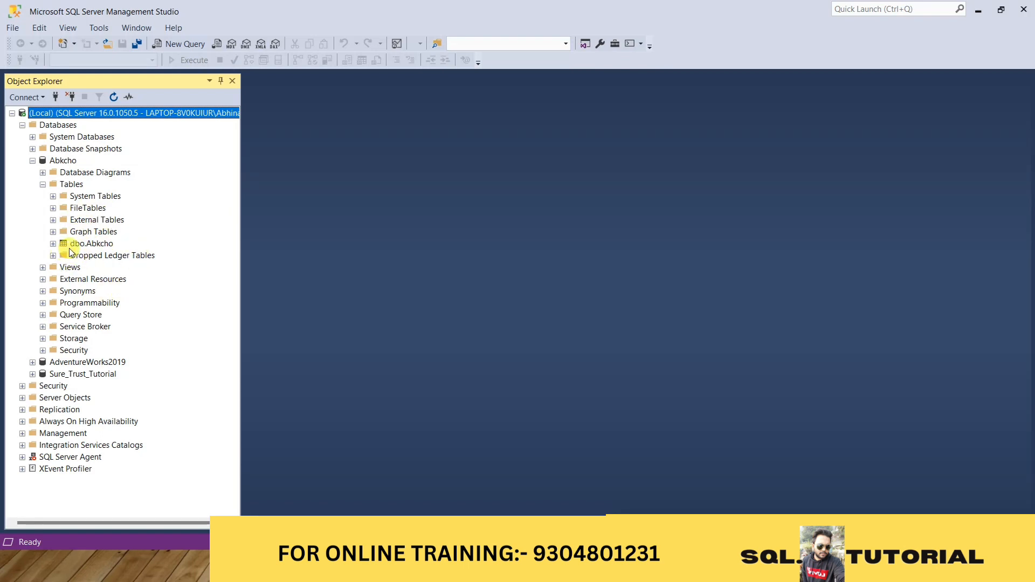
Collapse the expanded Abkcho database tree and start a backup task for the Abkcho database
{"action": "left_click", "coordinate": [43, 185]}
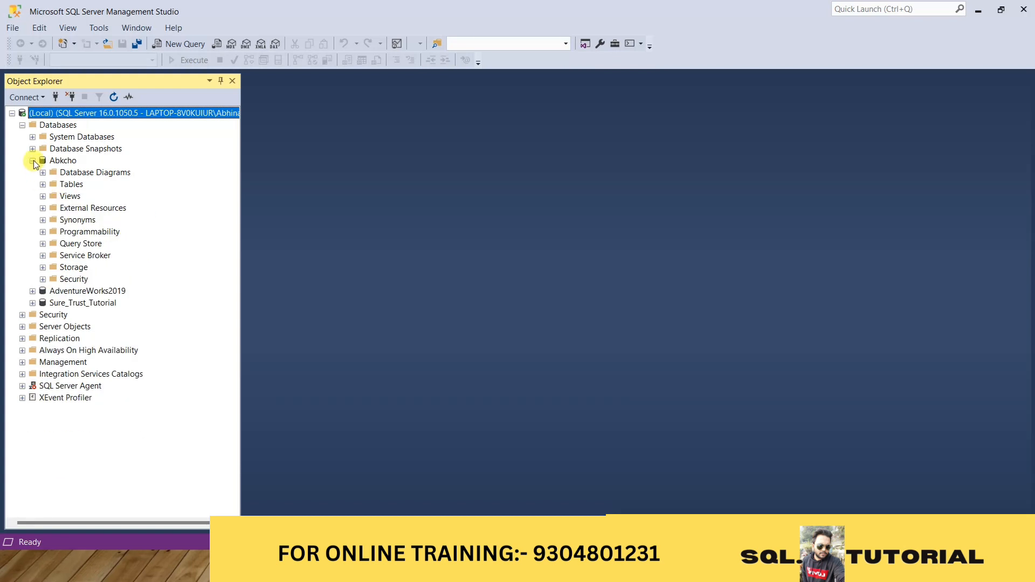
{"action": "left_click", "coordinate": [33, 161]}
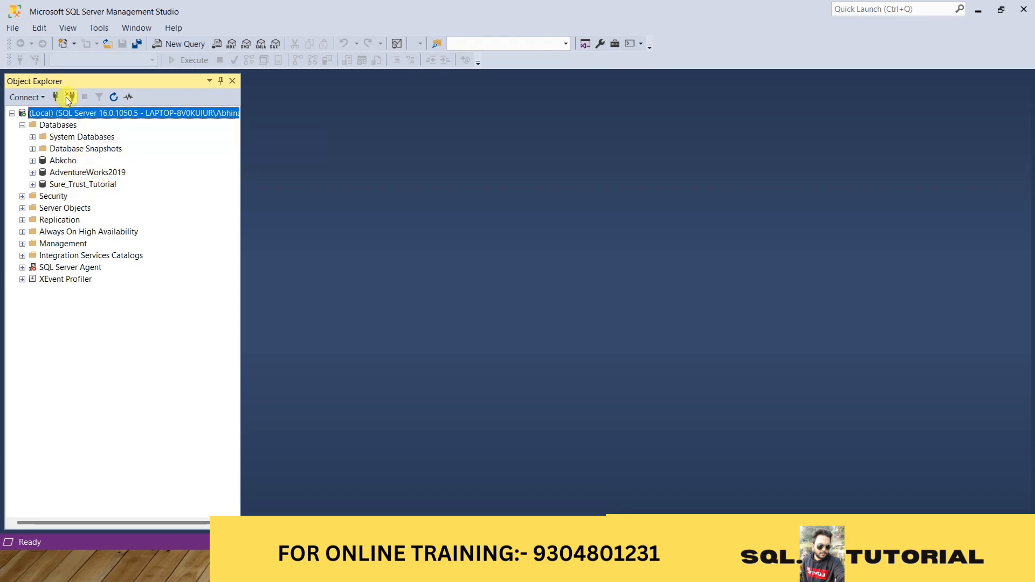
{"action": "right_click", "coordinate": [58, 161]}
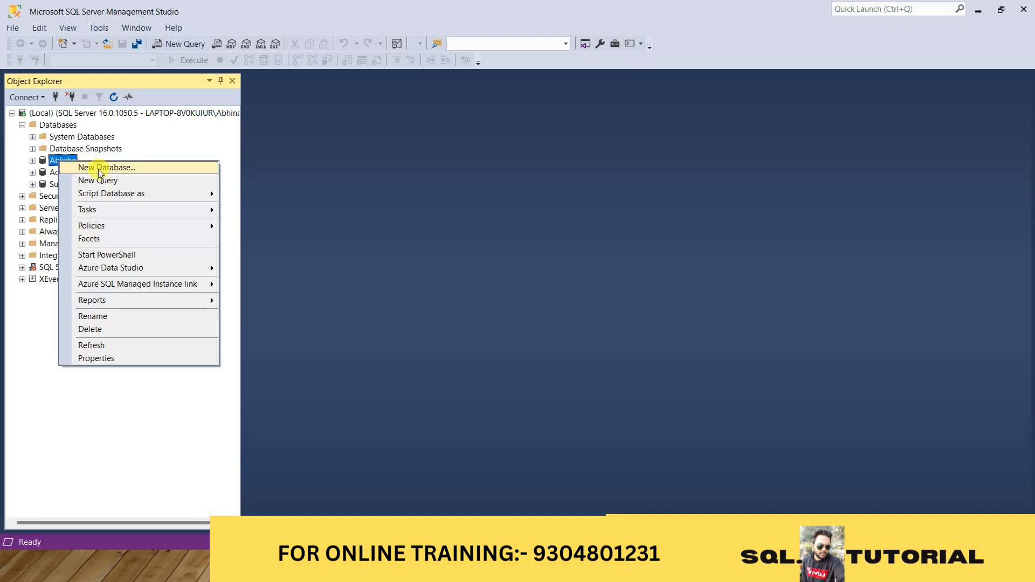
{"action": "mouse_move", "coordinate": [124, 210]}
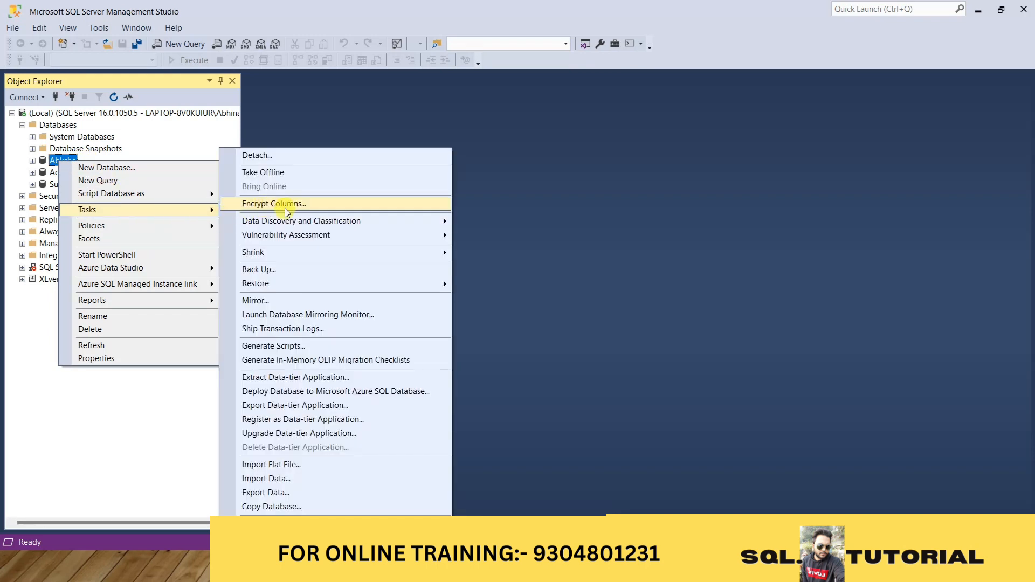
{"action": "left_click", "coordinate": [295, 271]}
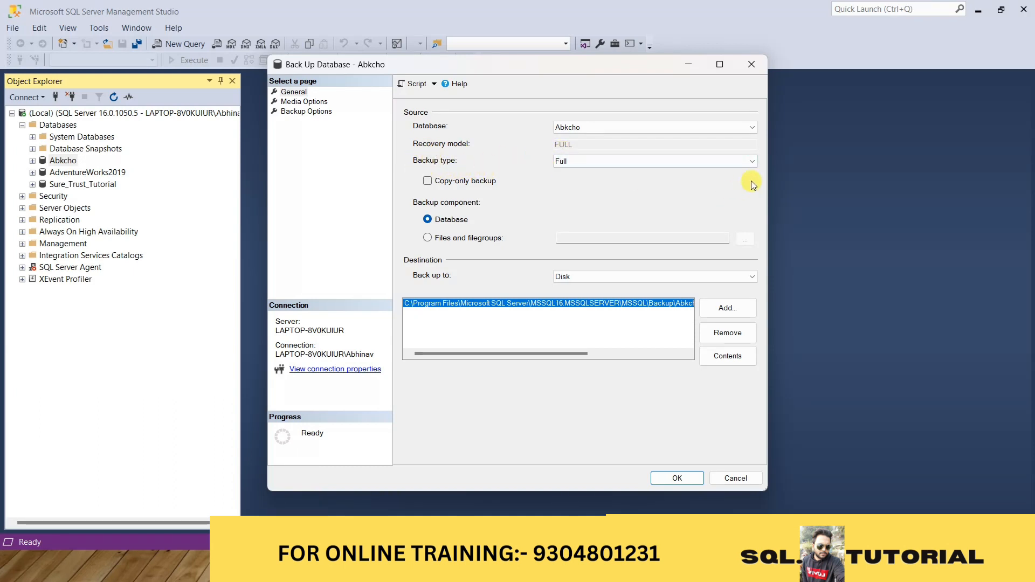
Set the backup type to Full and the destination to Disk, and check the full path of the destination file
{"action": "left_click", "coordinate": [751, 161]}
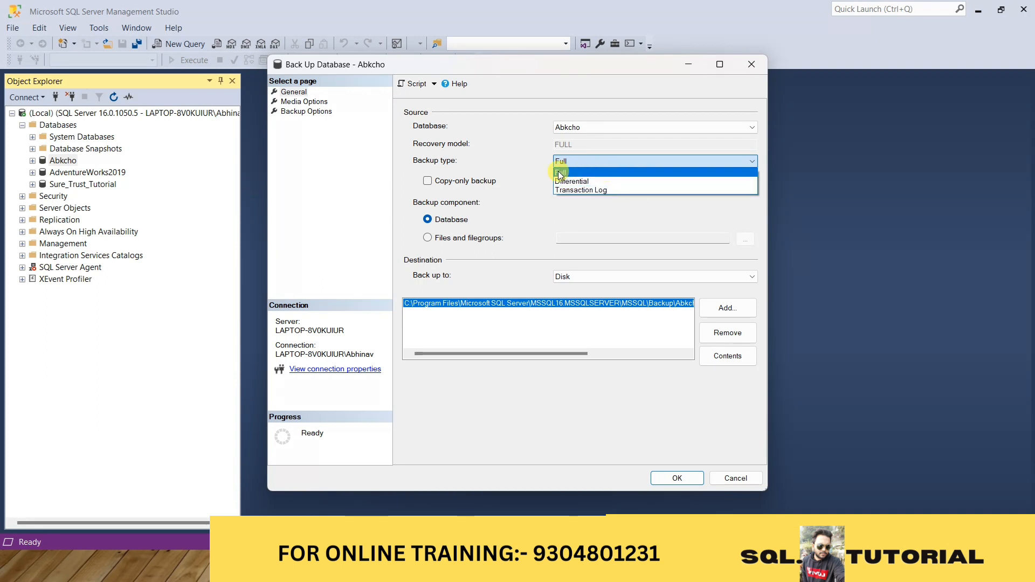
{"action": "left_click", "coordinate": [593, 171]}
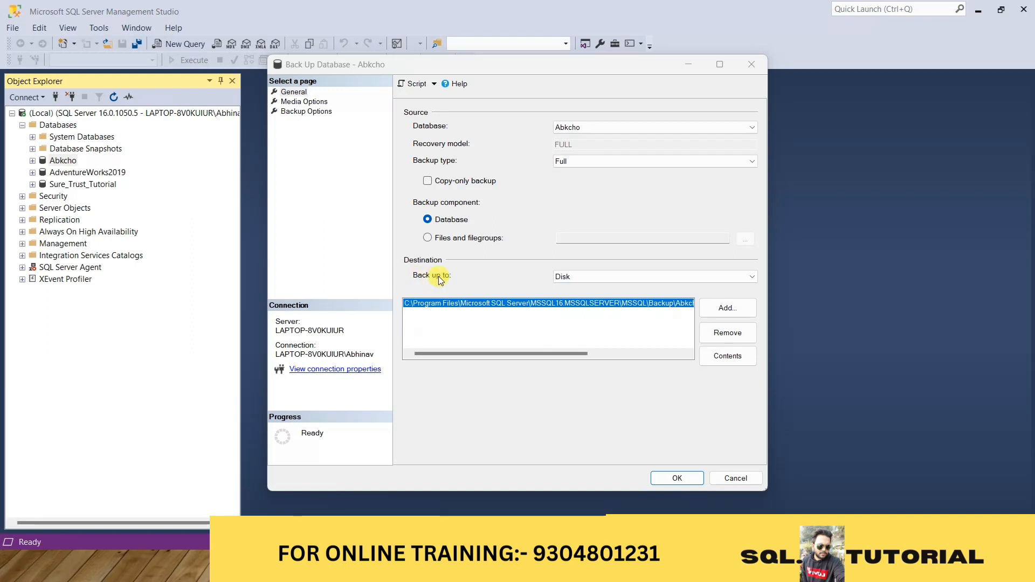
{"action": "left_click", "coordinate": [753, 277]}
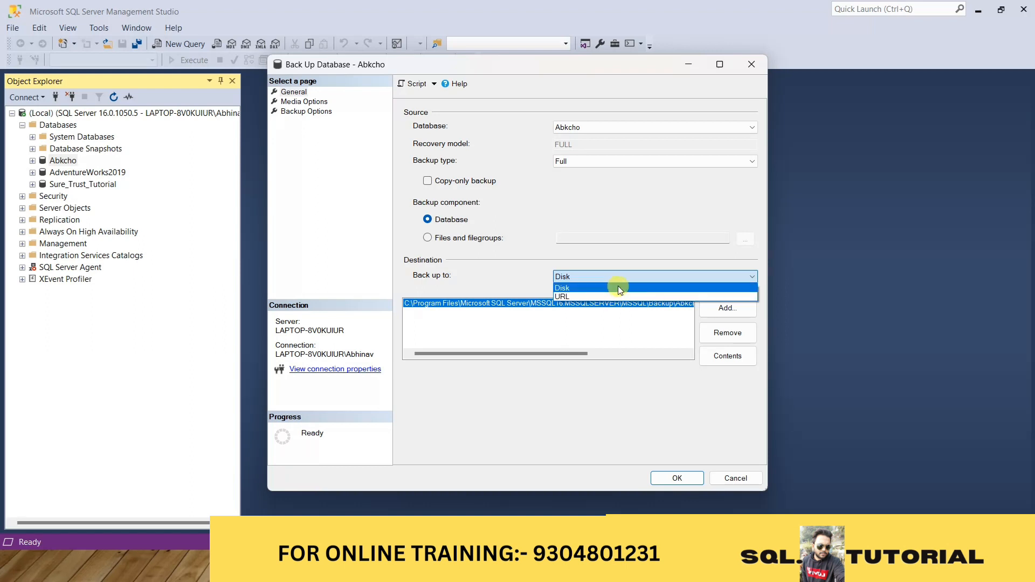
{"action": "left_click", "coordinate": [630, 291]}
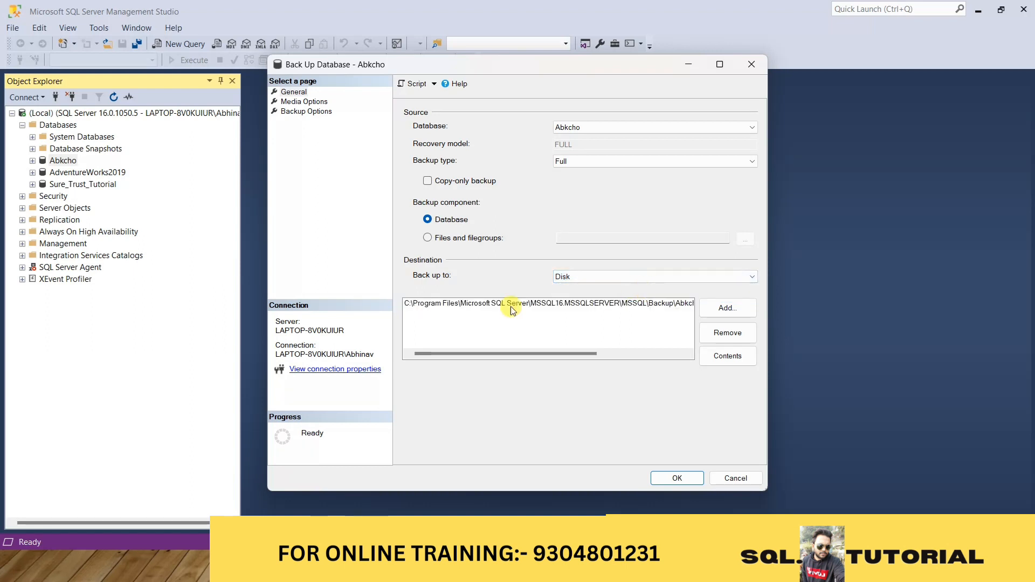
{"action": "left_click", "coordinate": [491, 315]}
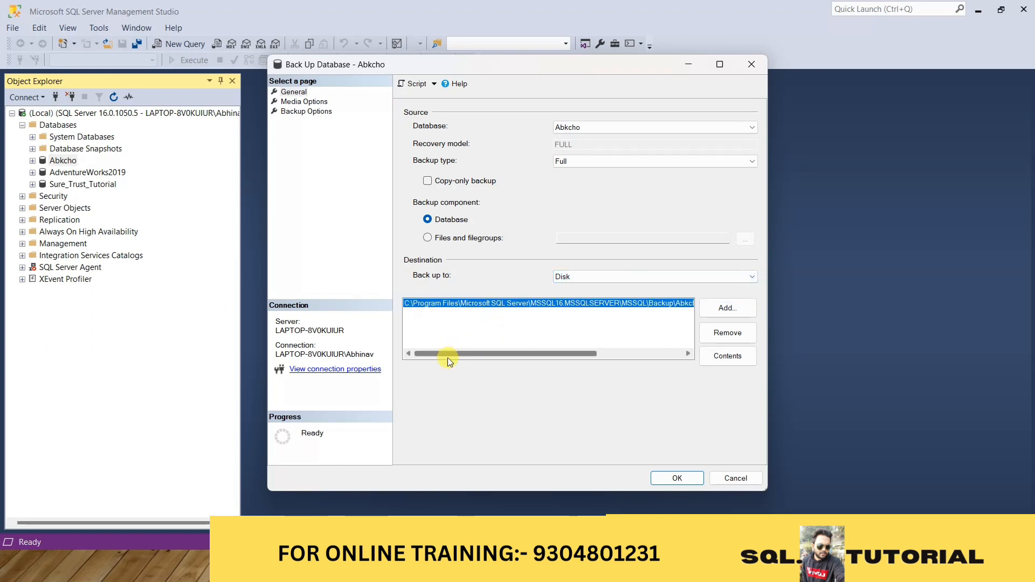
{"action": "left_click_drag", "start_coordinate": [445, 354], "coordinate": [565, 358]}
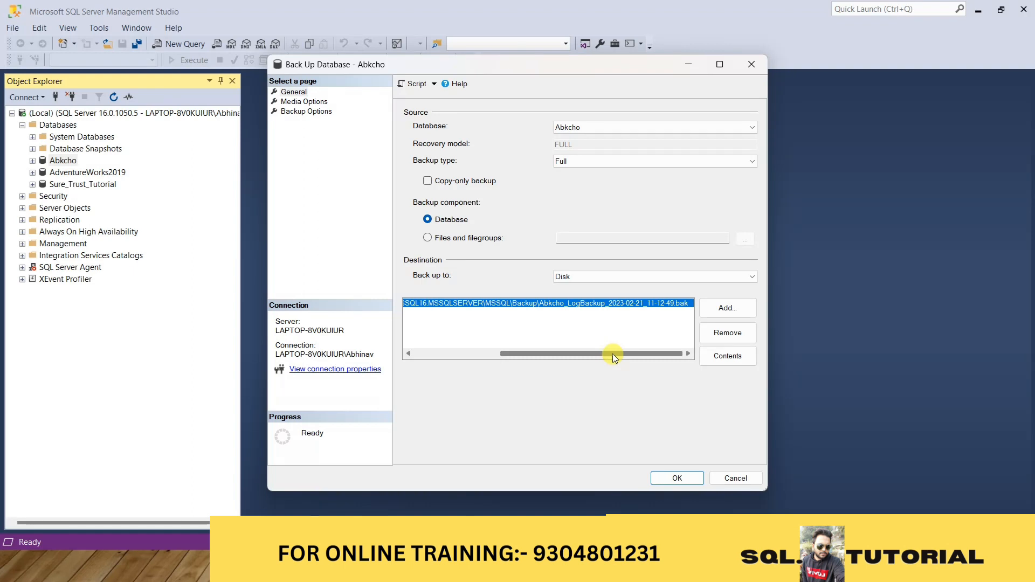
{"action": "left_click_drag", "start_coordinate": [612, 354], "coordinate": [518, 341]}
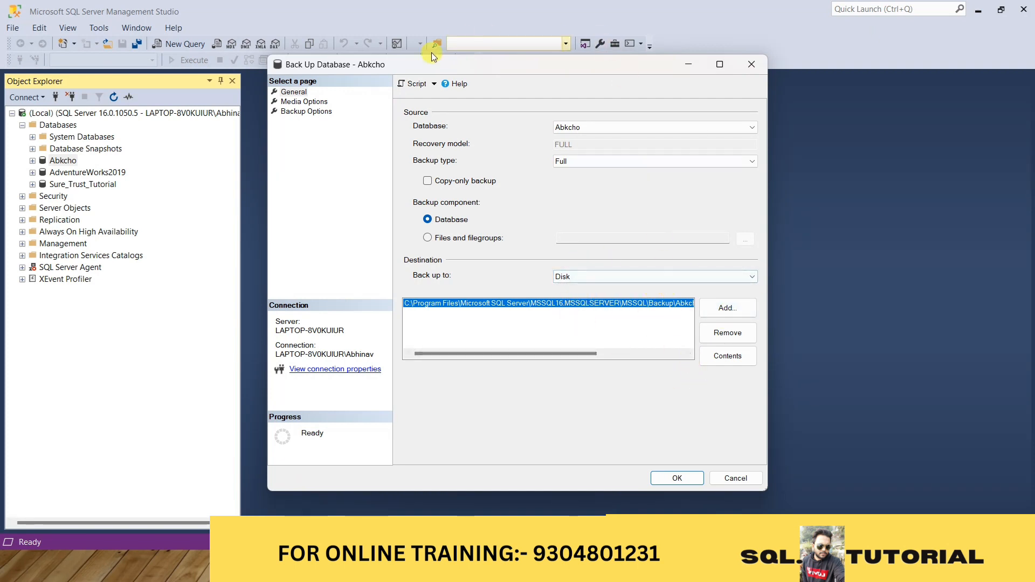
Enable verification of the backup when finished, review the backup options, and run the full backup of Abkcho
{"action": "left_click", "coordinate": [300, 102]}
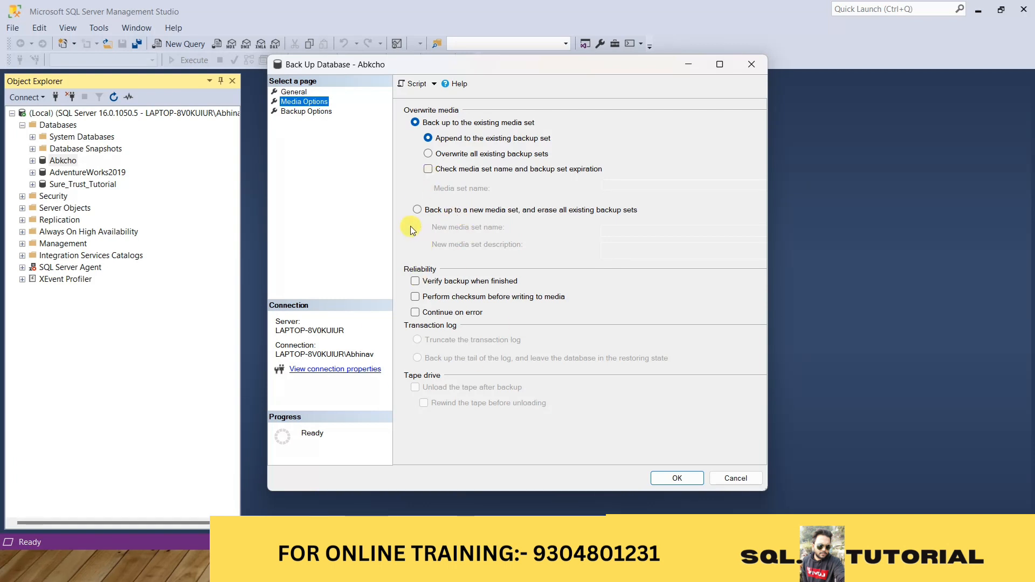
{"action": "left_click", "coordinate": [417, 282]}
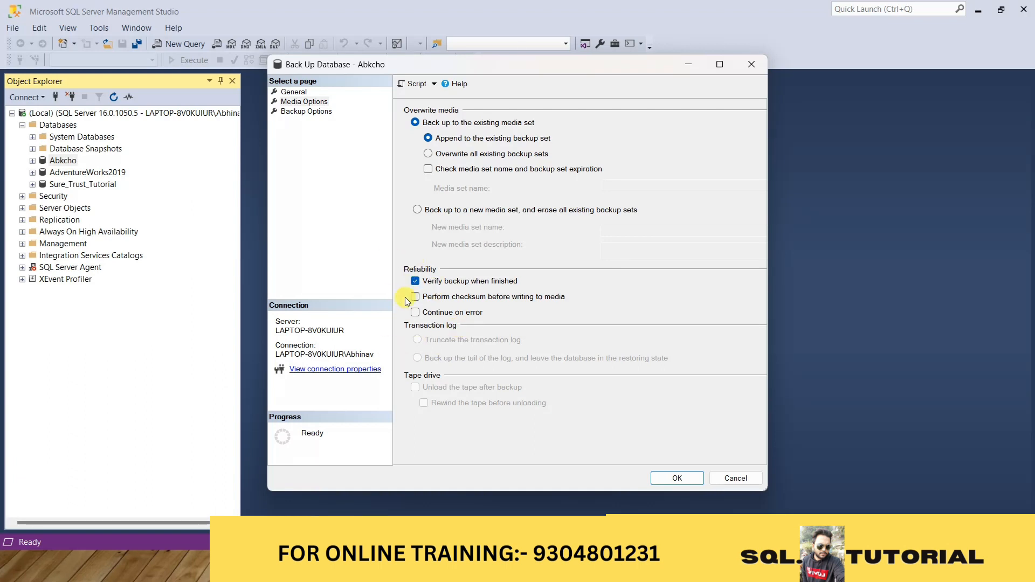
{"action": "left_click", "coordinate": [309, 111]}
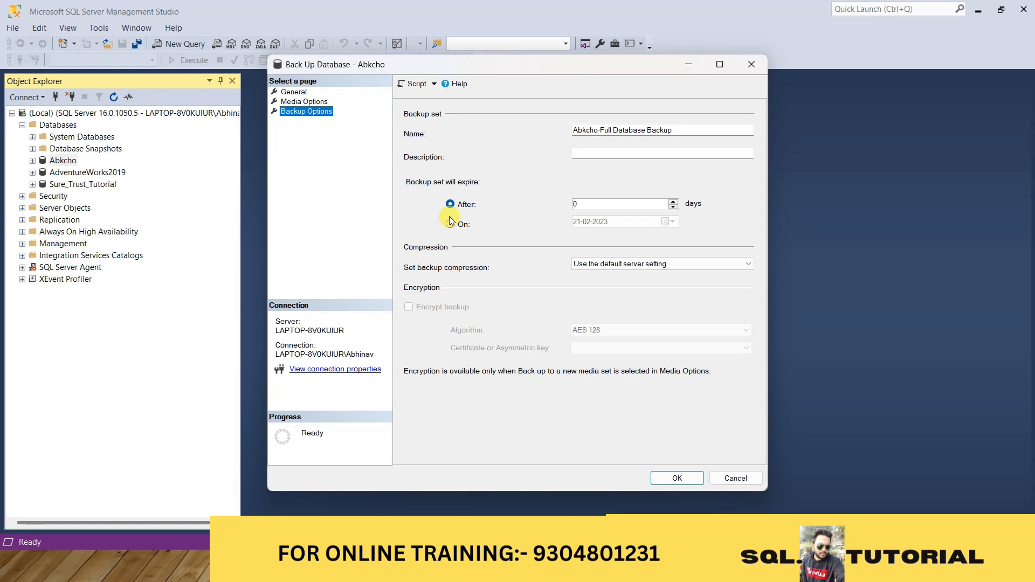
{"action": "left_click", "coordinate": [294, 91]}
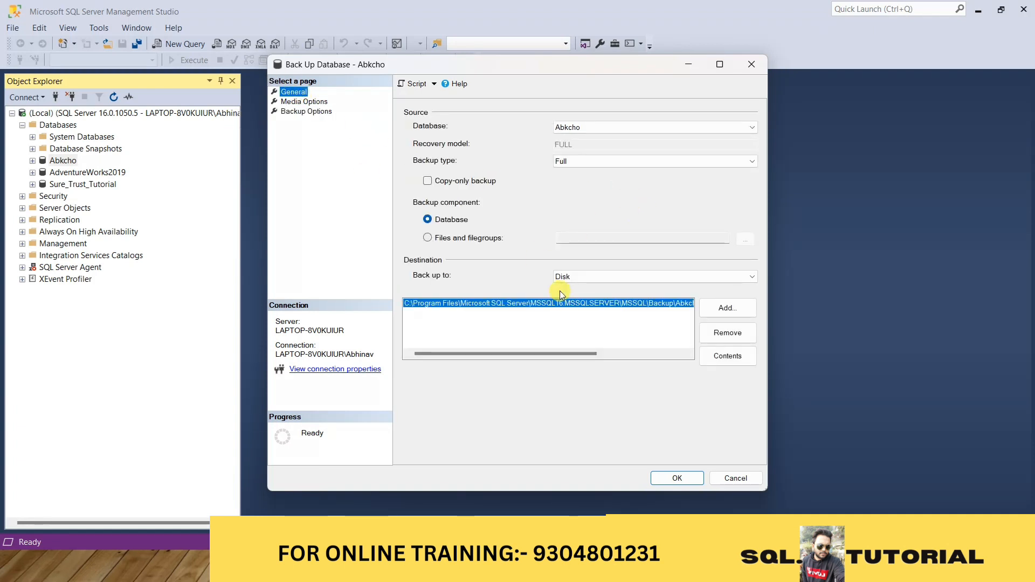
{"action": "left_click", "coordinate": [678, 479]}
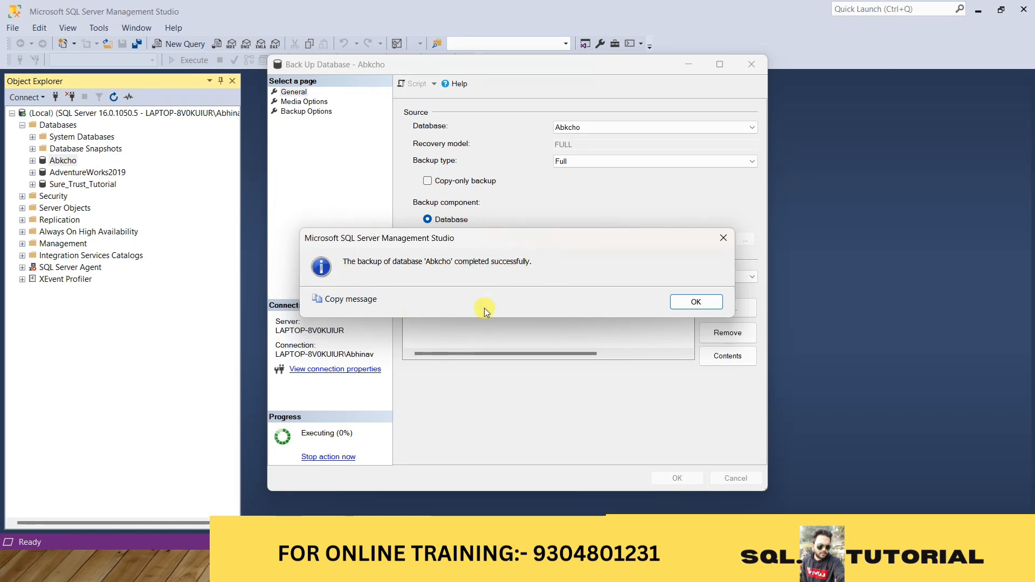
{"action": "left_click", "coordinate": [711, 302]}
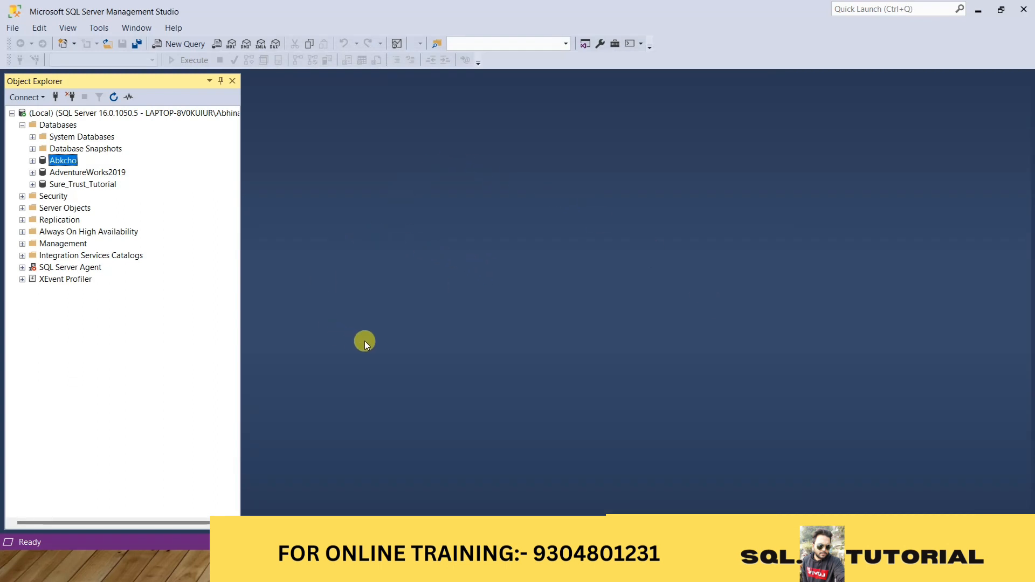
Switch to File Explorer and open the folder C:\Program Files\Microsoft SQL Server\MSSQL16.MSSQLSERVER\MSSQL\Backup
{"action": "left_click", "coordinate": [978, 9]}
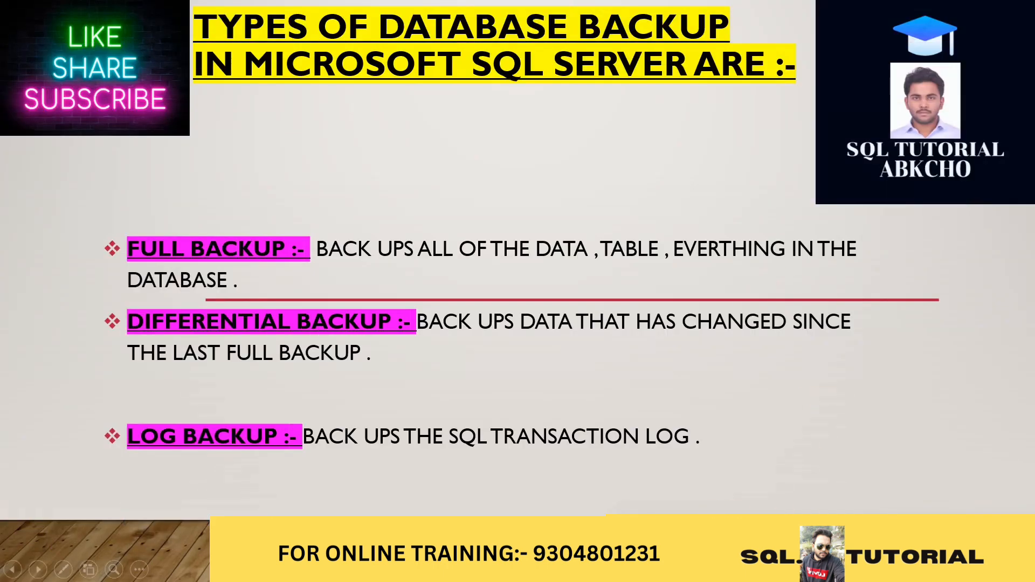
{"action": "key", "text": "alt+Tab"}
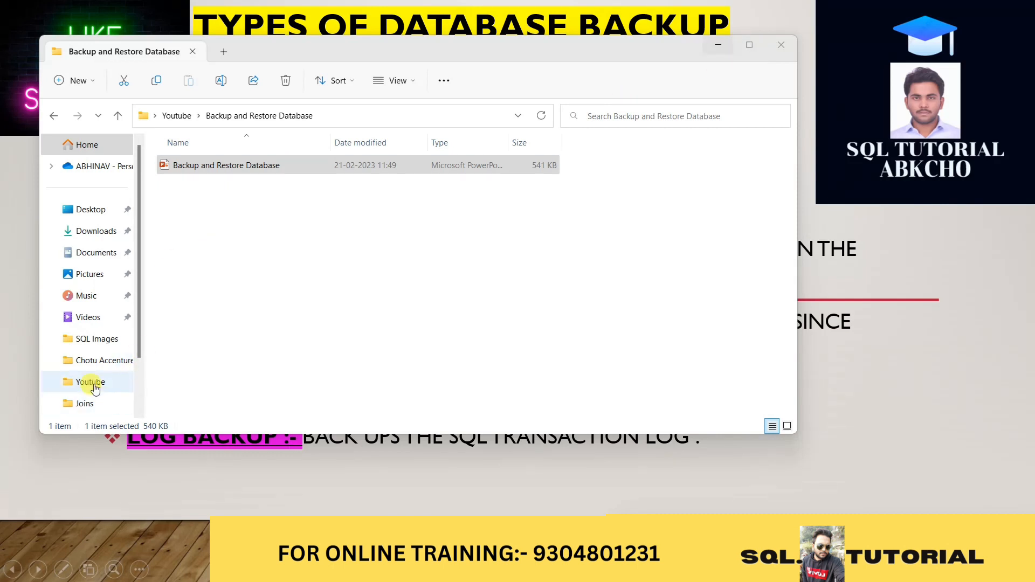
{"action": "scroll", "coordinate": [96, 377], "scroll_direction": "down", "scroll_amount": 3}
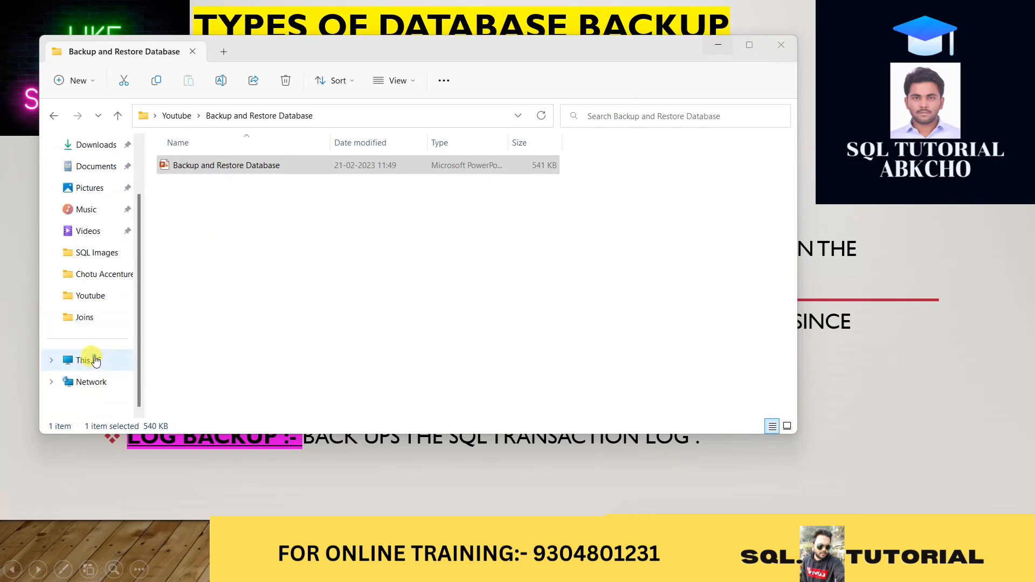
{"action": "left_click", "coordinate": [95, 361]}
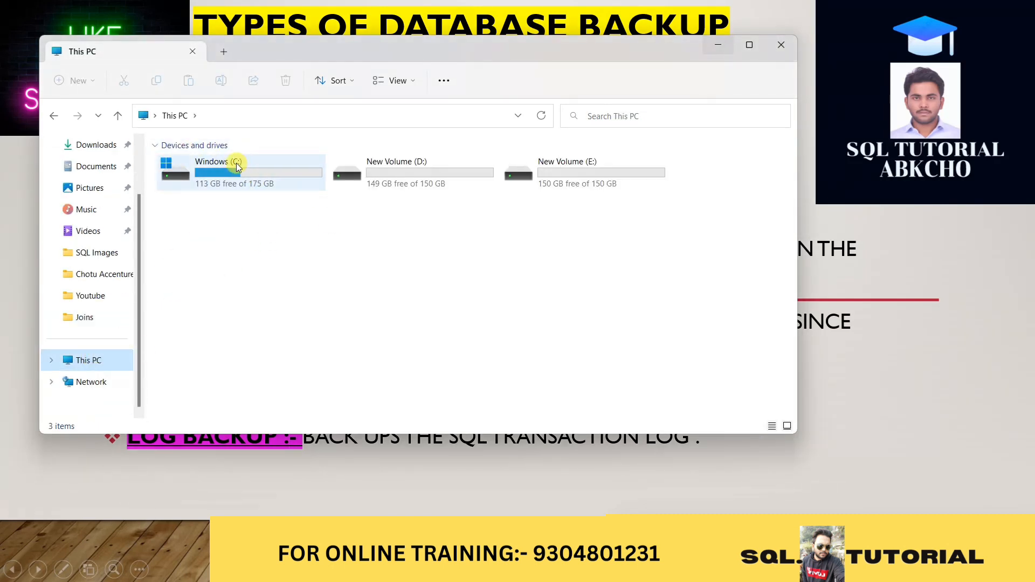
{"action": "double_click", "coordinate": [248, 172]}
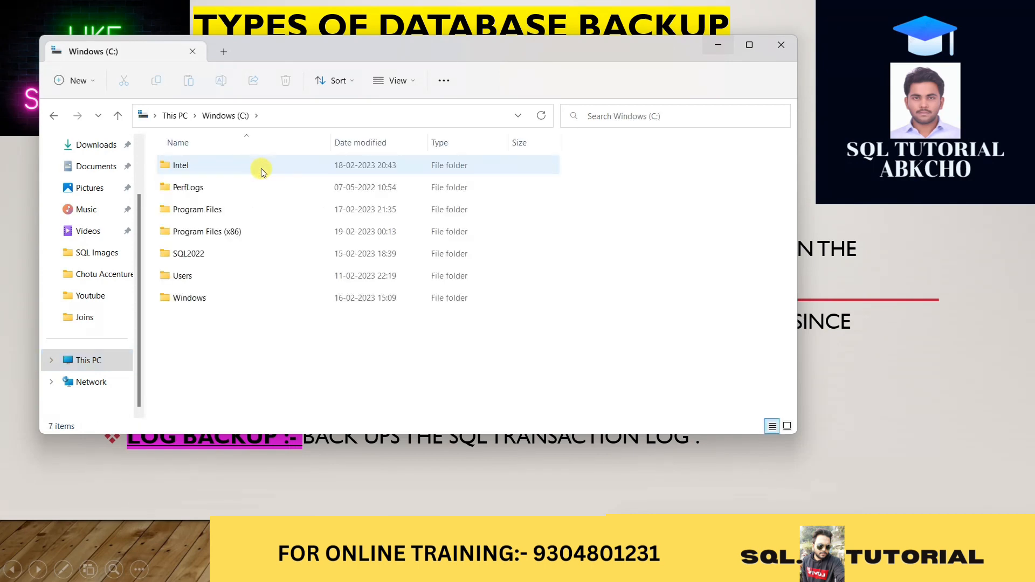
{"action": "left_click", "coordinate": [206, 211]}
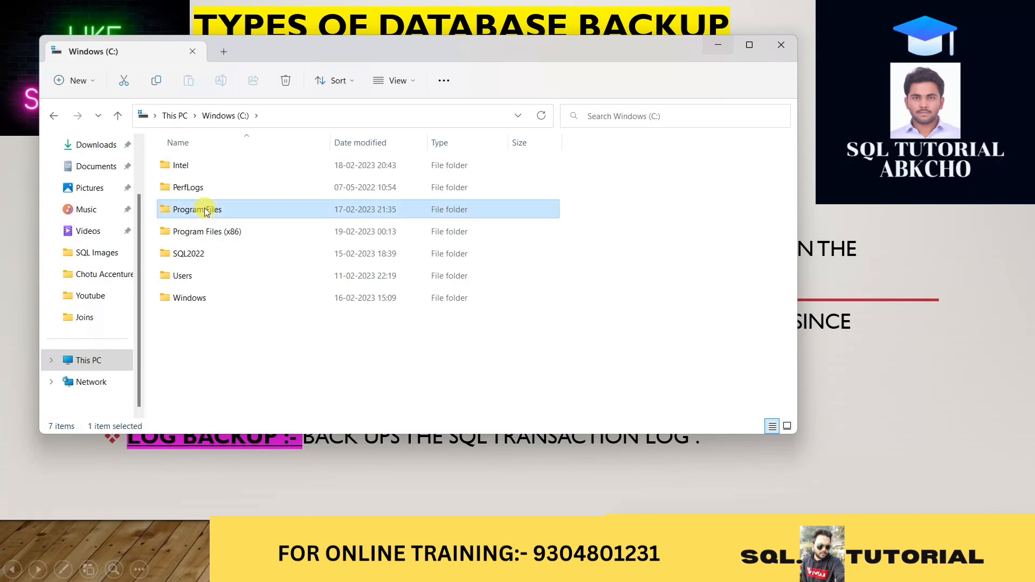
{"action": "double_click", "coordinate": [206, 210]}
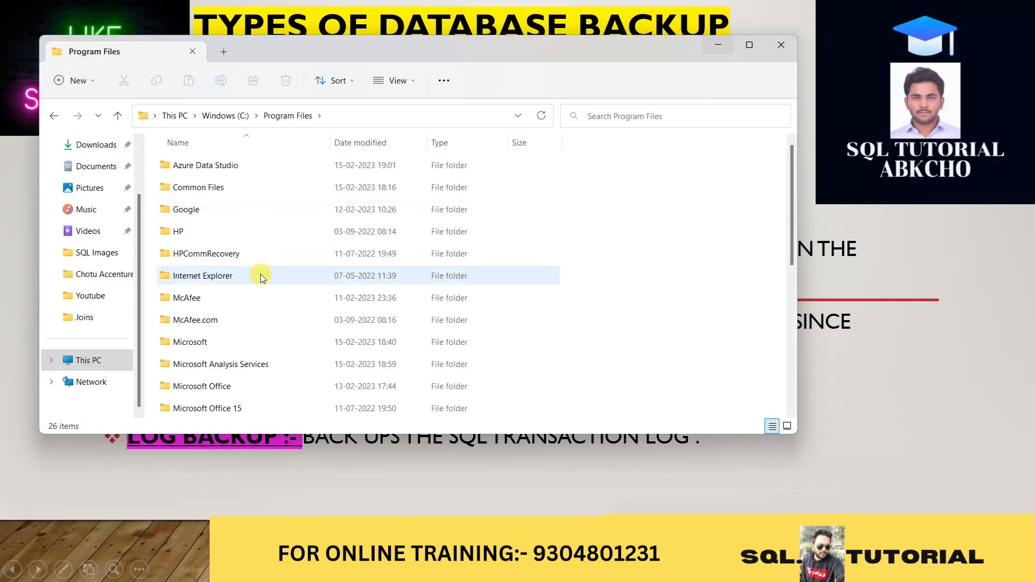
{"action": "scroll", "coordinate": [261, 276], "scroll_direction": "down", "scroll_amount": 4}
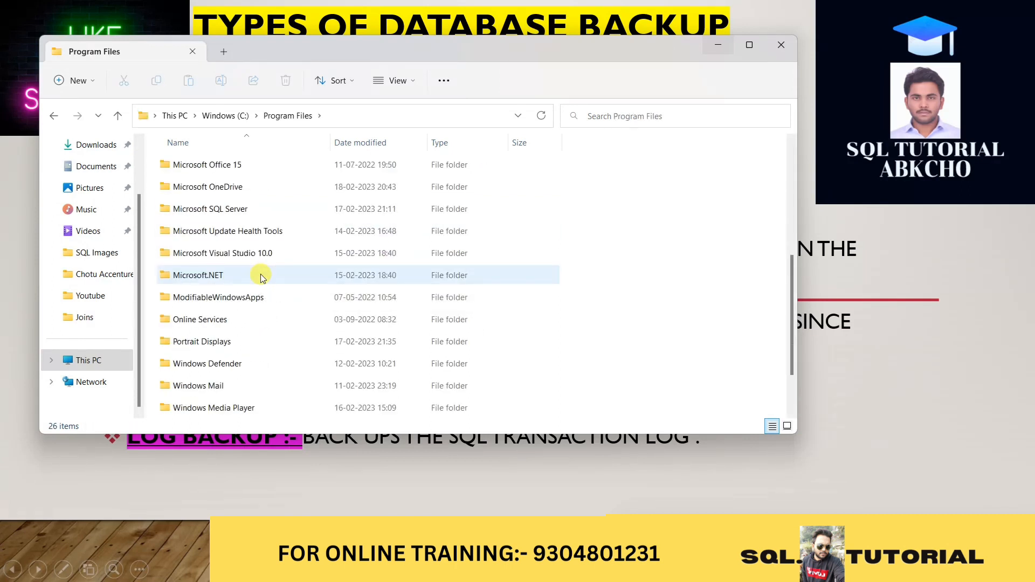
{"action": "double_click", "coordinate": [218, 207]}
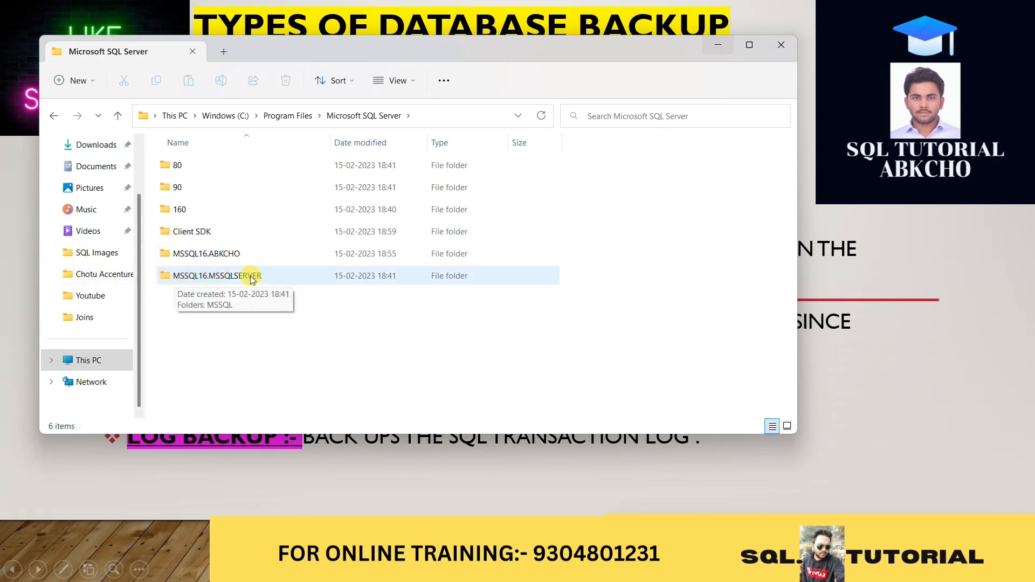
{"action": "double_click", "coordinate": [220, 277]}
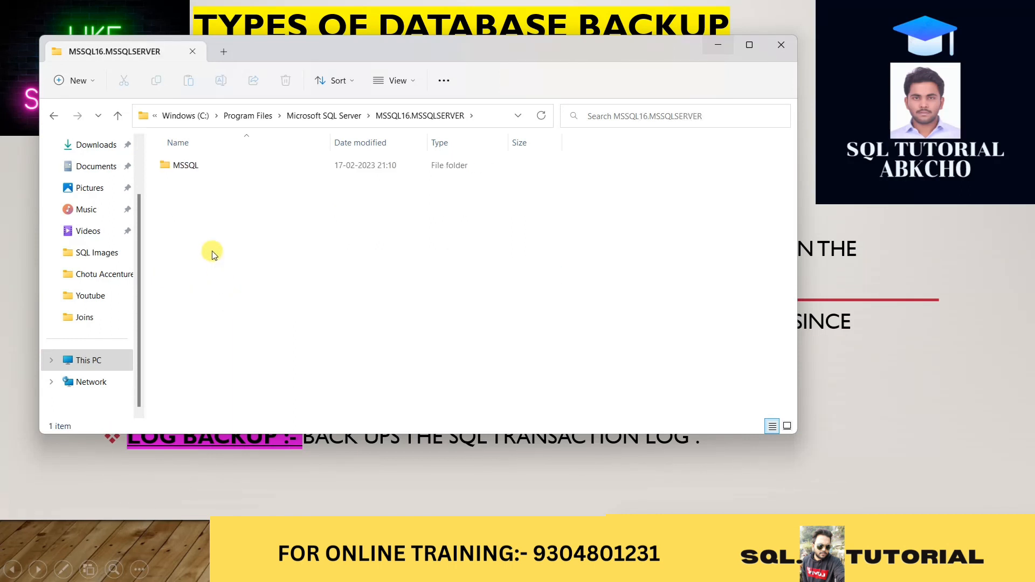
{"action": "double_click", "coordinate": [190, 167]}
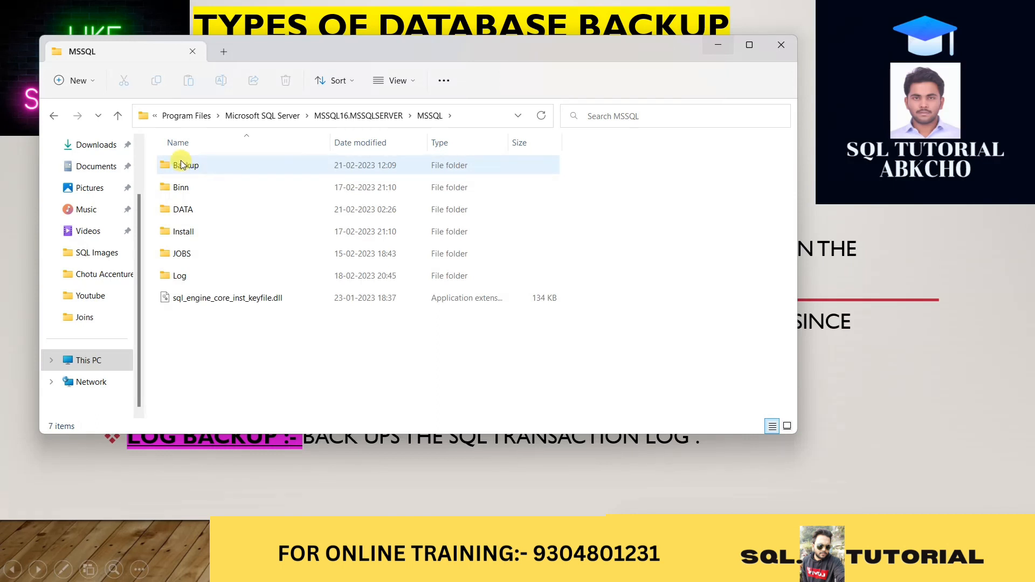
{"action": "double_click", "coordinate": [195, 170]}
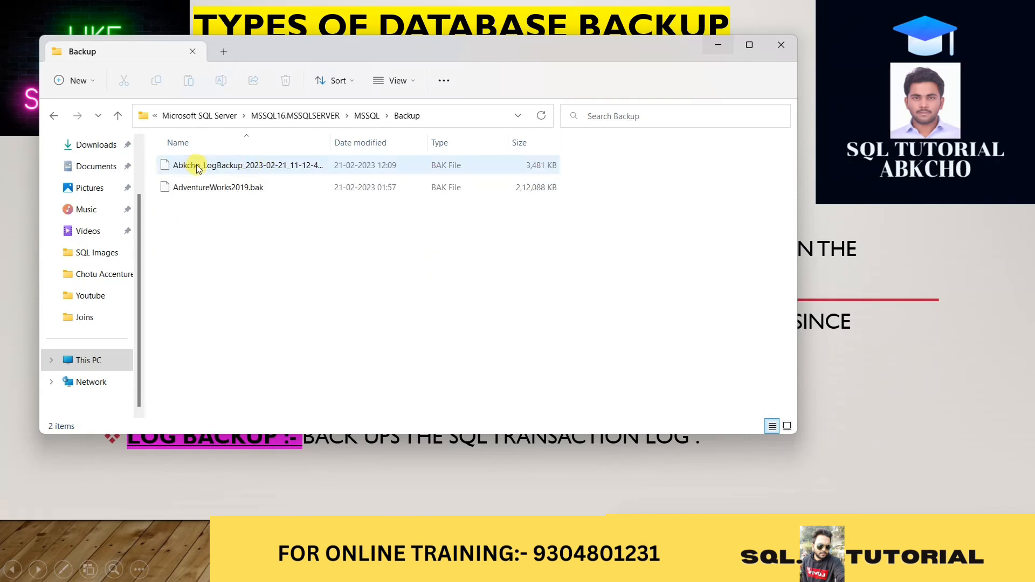
Widen the Name column to fit the full file names and select Abkcho_LogBackup_2023-02-21_11-12-49.bak
{"action": "double_click", "coordinate": [330, 138]}
{"action": "left_click_drag", "start_coordinate": [398, 136], "coordinate": [500, 136]}
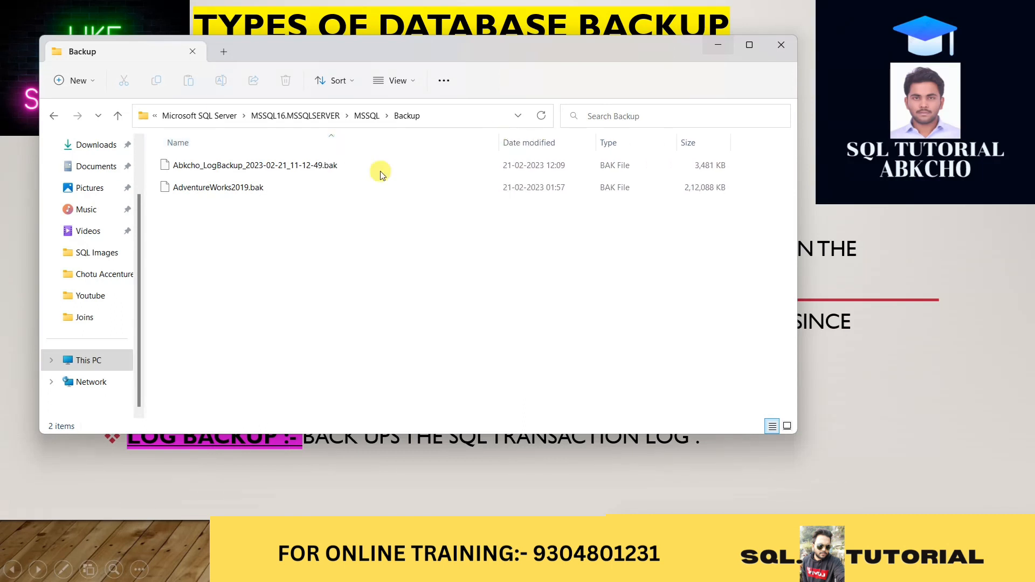
{"action": "left_click", "coordinate": [214, 169]}
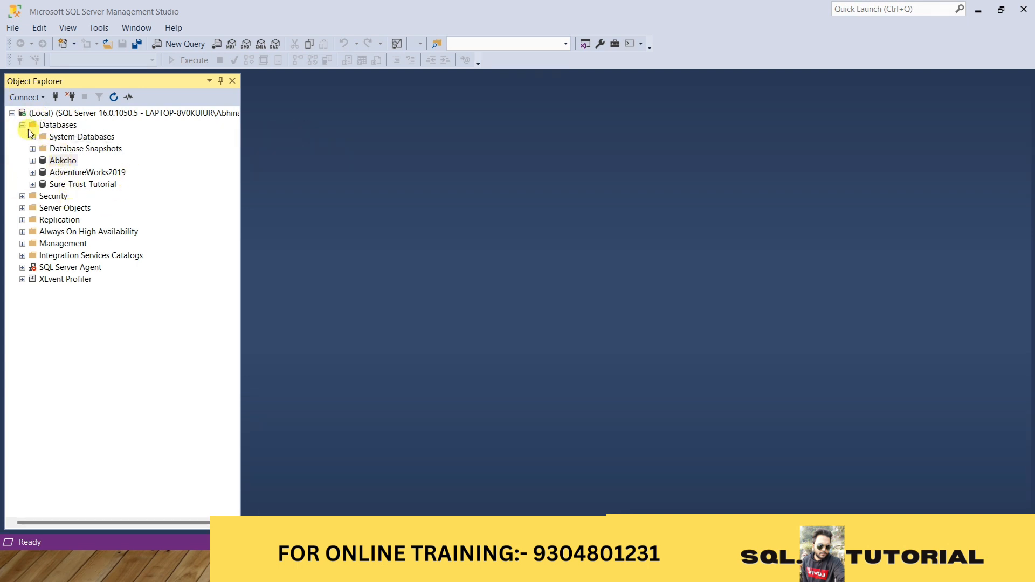
Switch to SQL Server Management Studio, start a database restore from the Databases folder, and choose Device as the source
{"action": "right_click", "coordinate": [61, 128]}
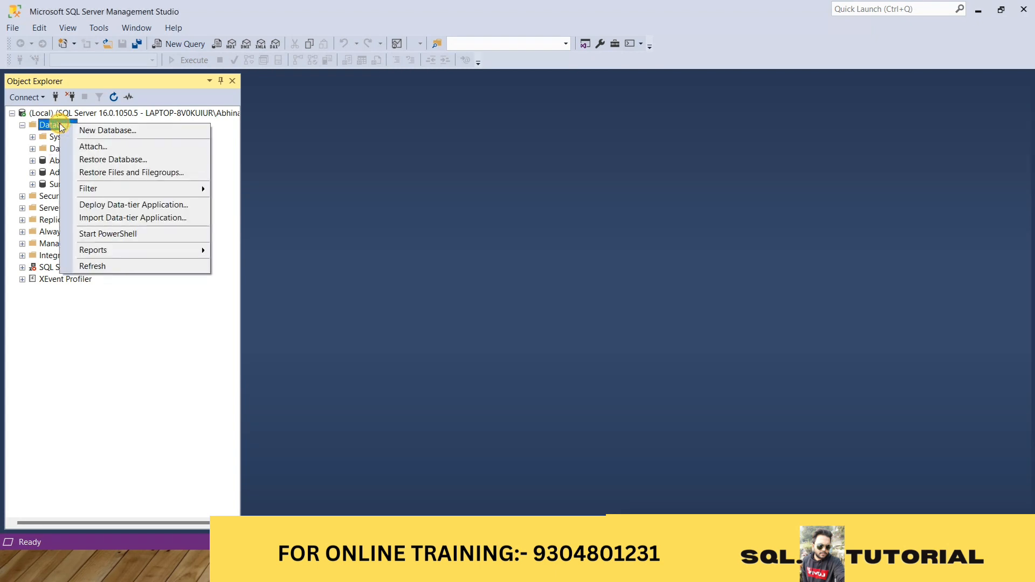
{"action": "left_click", "coordinate": [126, 161]}
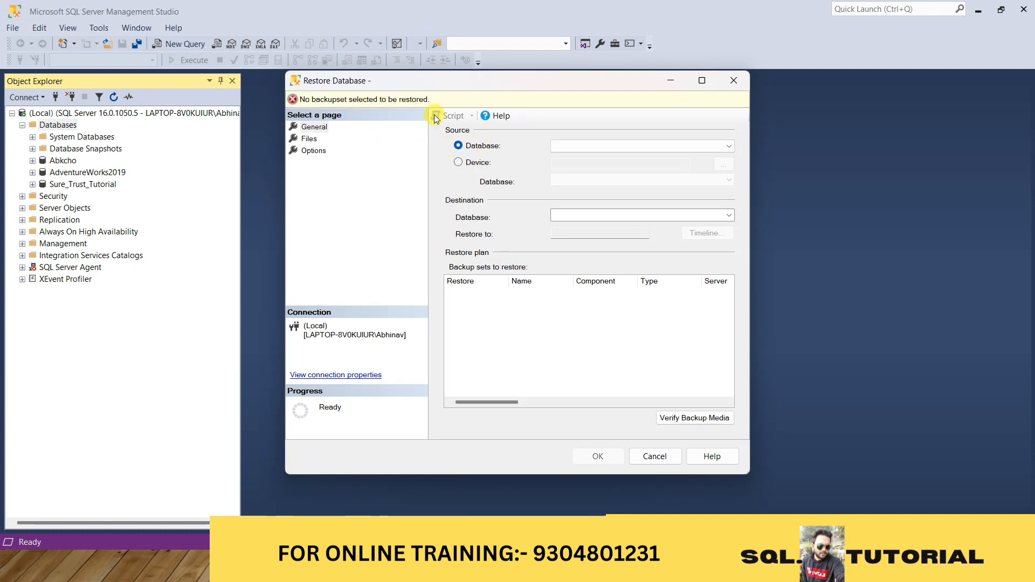
{"action": "left_click", "coordinate": [460, 163]}
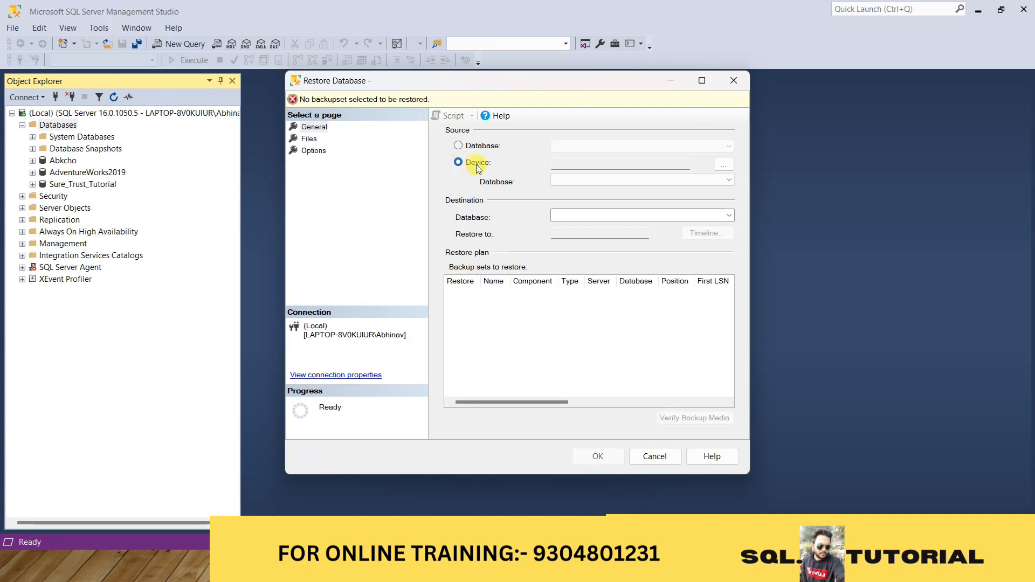
Open the backup device selection for the restore, choose File as the backup media type, and start adding a backup file
{"action": "left_click", "coordinate": [724, 165]}
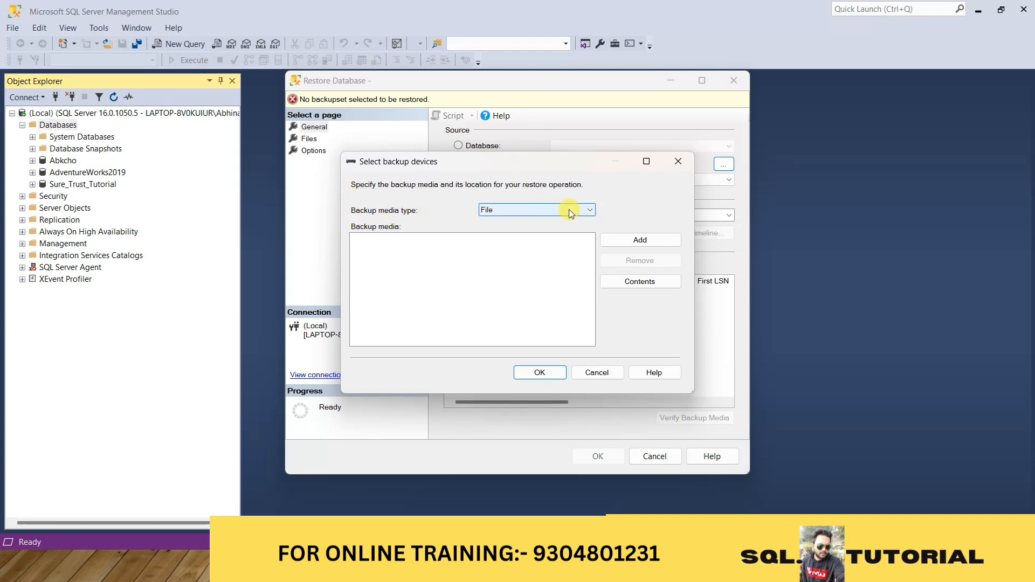
{"action": "left_click", "coordinate": [591, 213]}
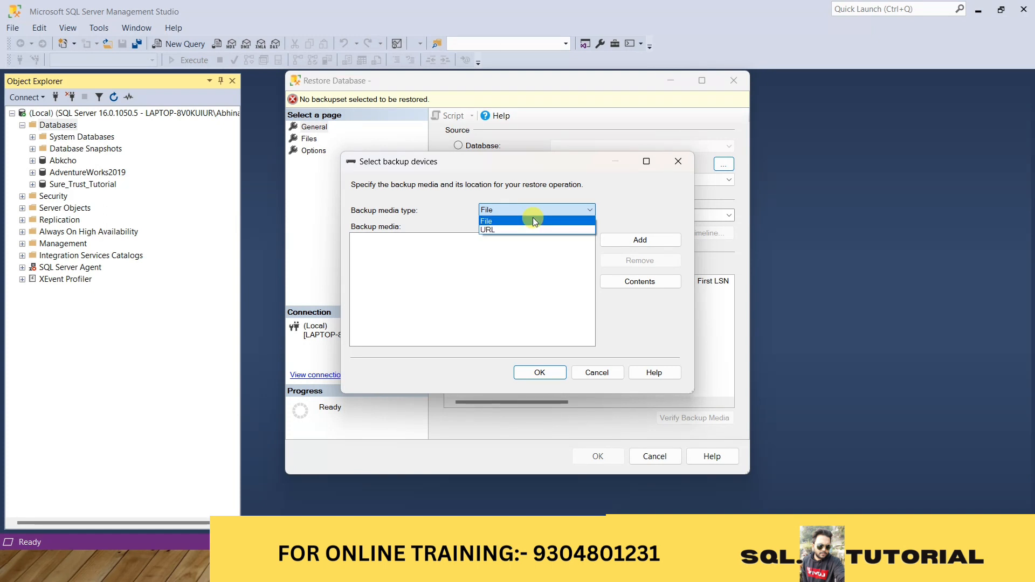
{"action": "left_click", "coordinate": [503, 221]}
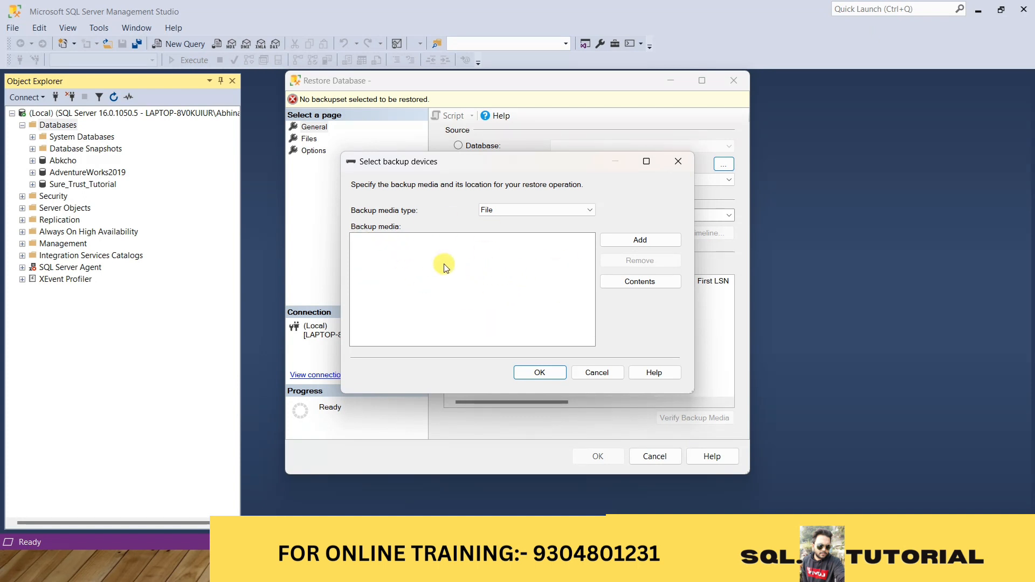
{"action": "left_click", "coordinate": [650, 239]}
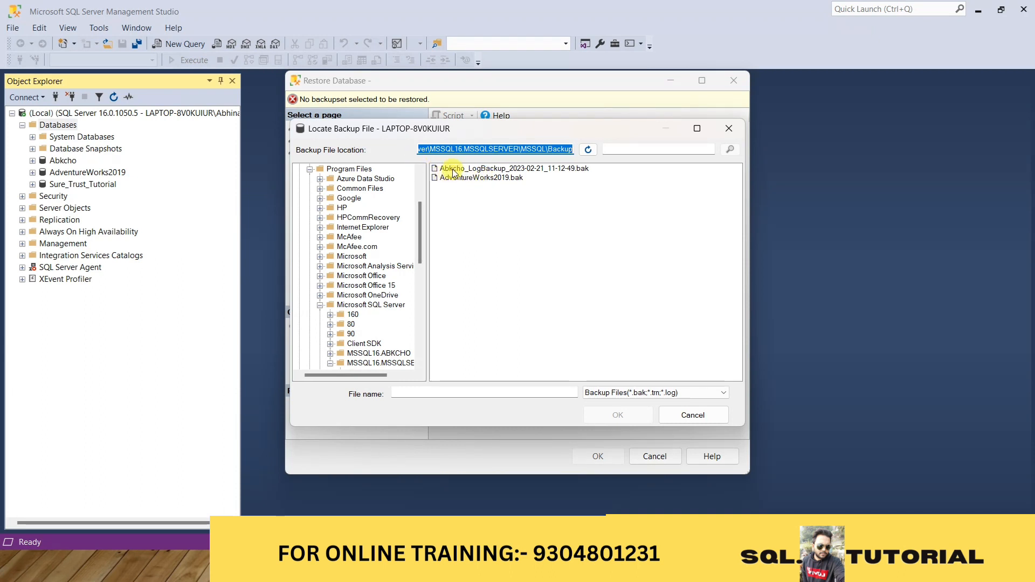
Add Abkcho_LogBackup_2023-02-21_11-12-49.bak from the MSSQL Backup folder as the backup media and accept it as the restore device
{"action": "left_click", "coordinate": [519, 170]}
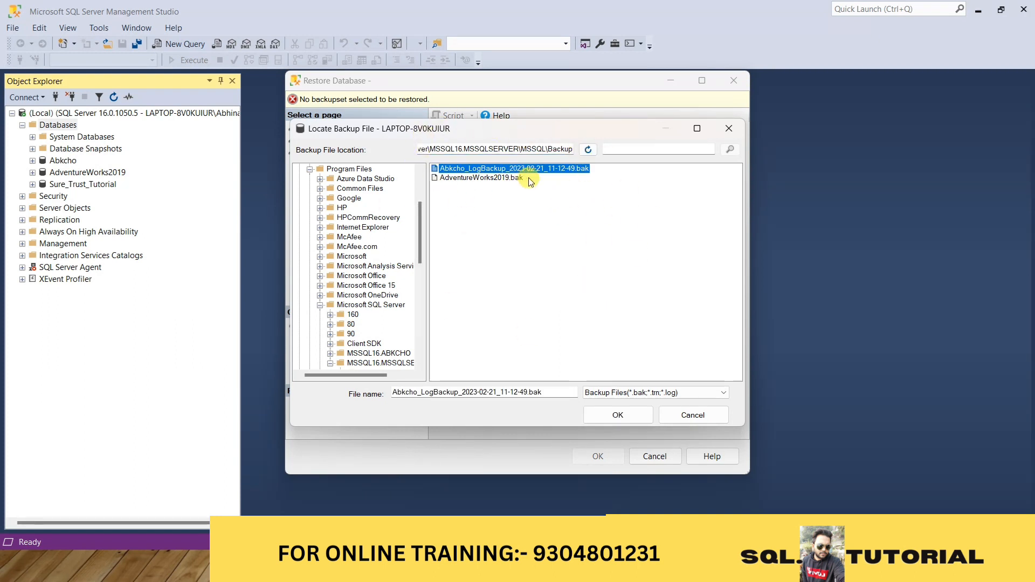
{"action": "left_click", "coordinate": [586, 151]}
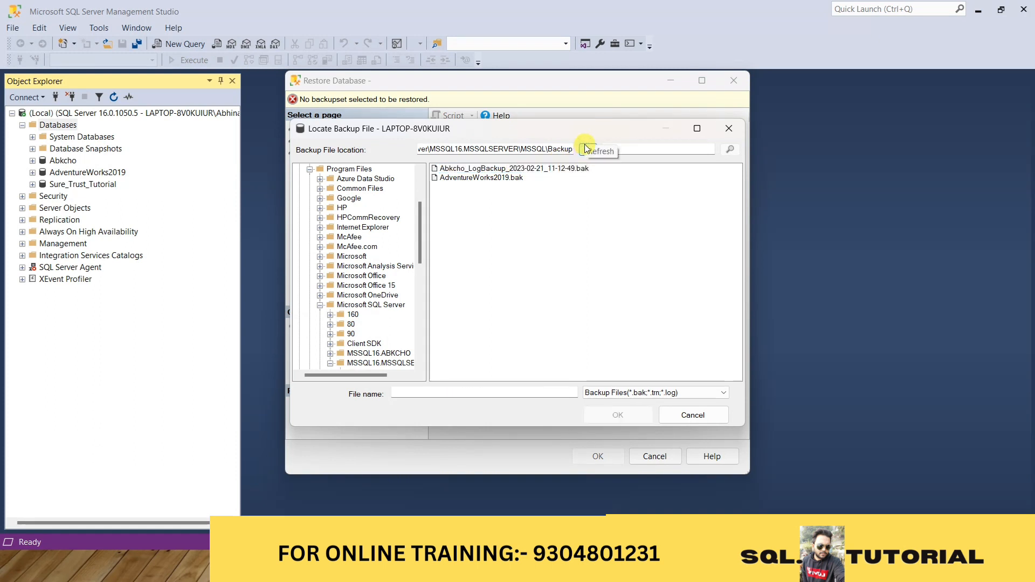
{"action": "scroll", "coordinate": [391, 258], "scroll_direction": "down", "scroll_amount": 1}
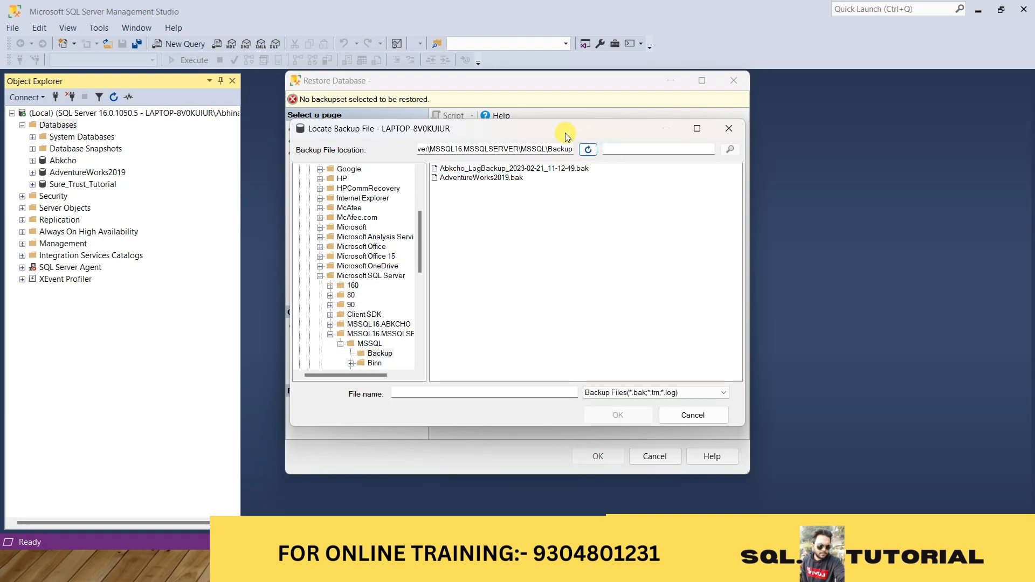
{"action": "scroll", "coordinate": [392, 264], "scroll_direction": "down", "scroll_amount": 1}
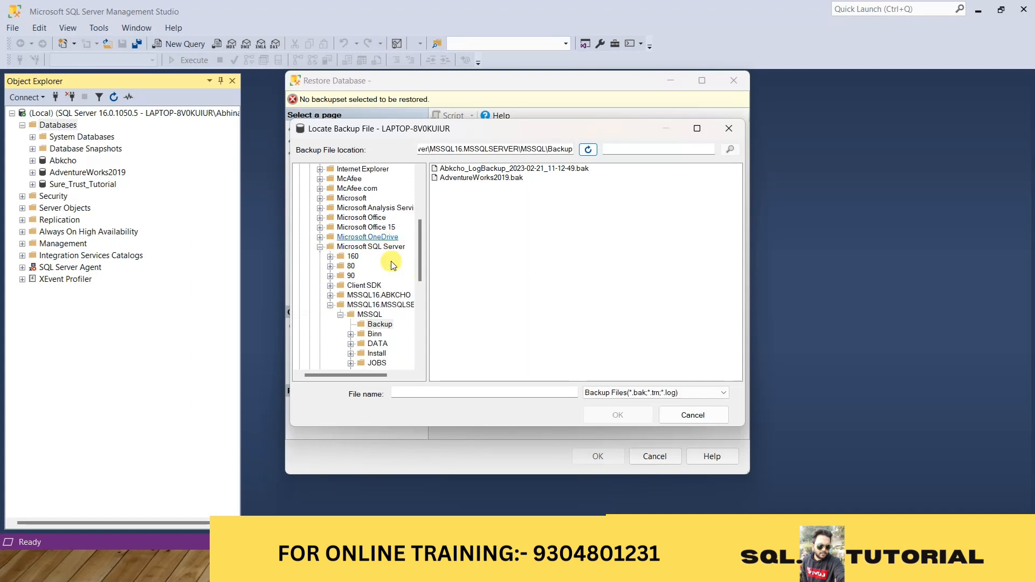
{"action": "left_click", "coordinate": [380, 324]}
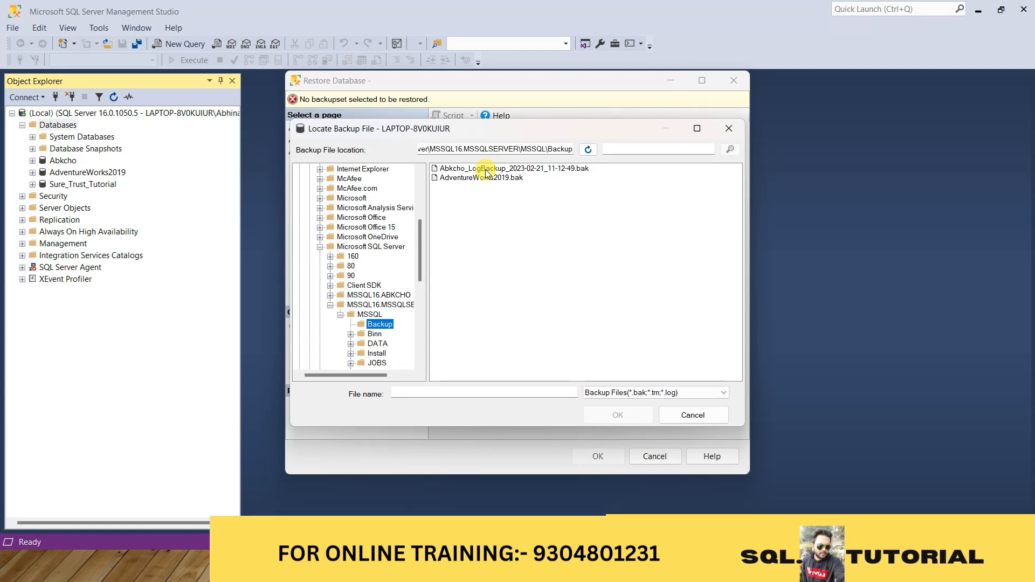
{"action": "left_click", "coordinate": [486, 171]}
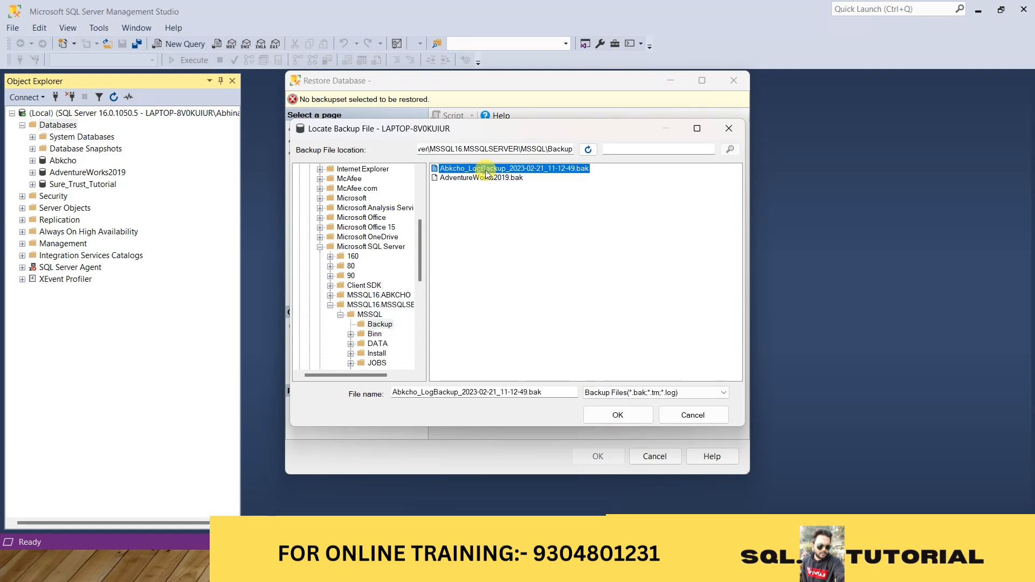
{"action": "left_click", "coordinate": [636, 416]}
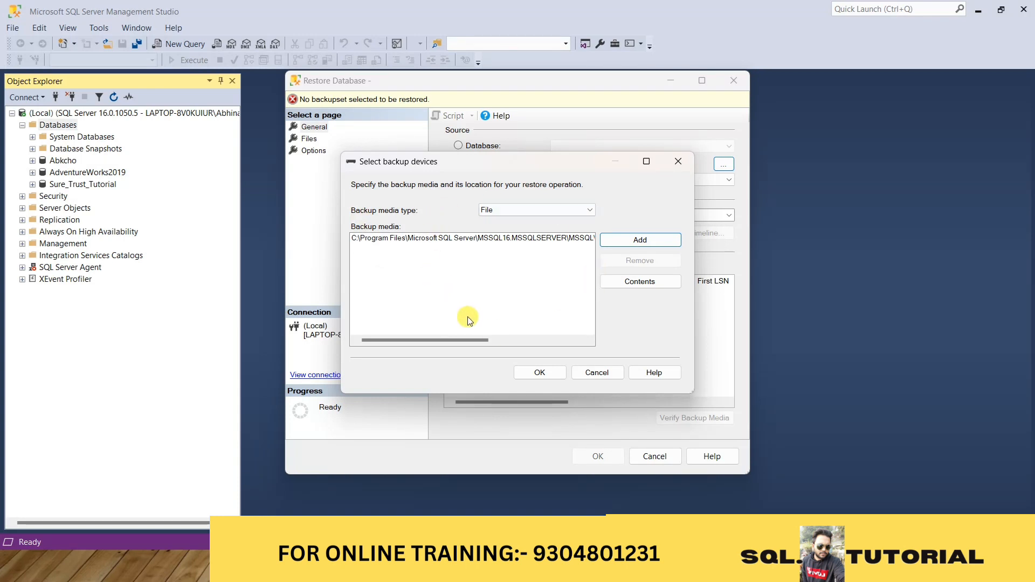
{"action": "left_click", "coordinate": [539, 373]}
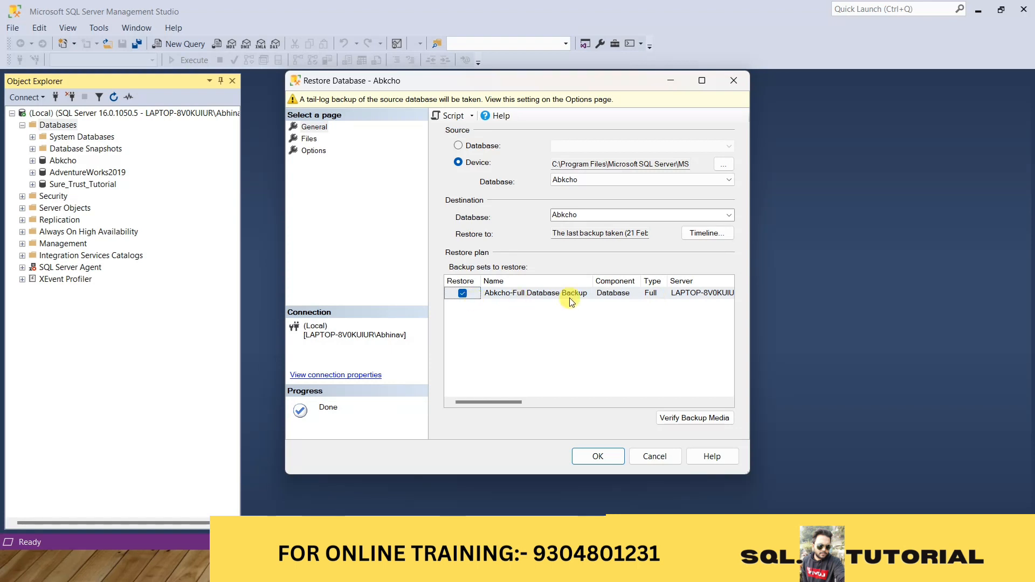
Exclude the Abkcho-Full Database Backup set from the restore plan and include it again
{"action": "left_click", "coordinate": [464, 295]}
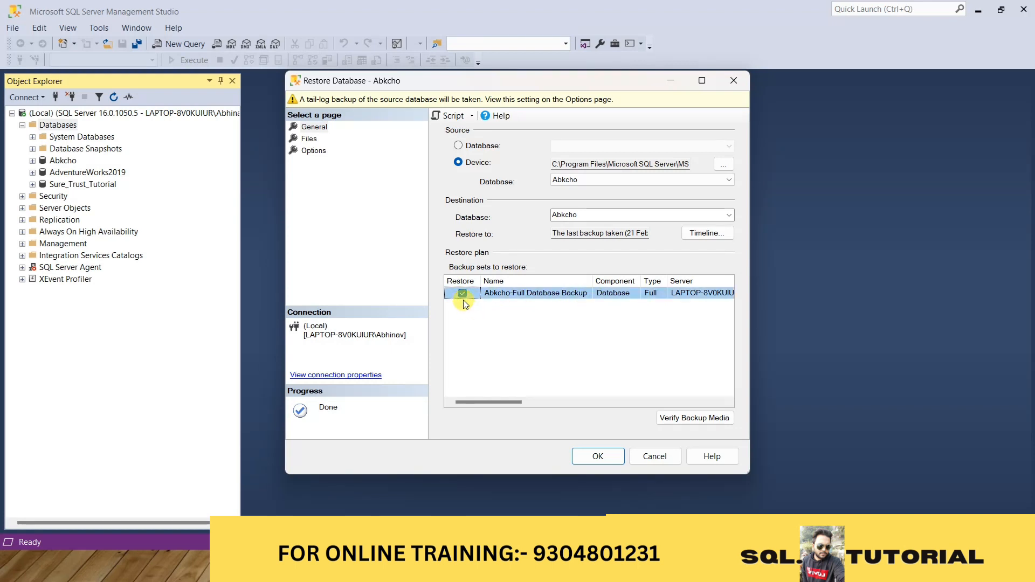
{"action": "left_click", "coordinate": [463, 294]}
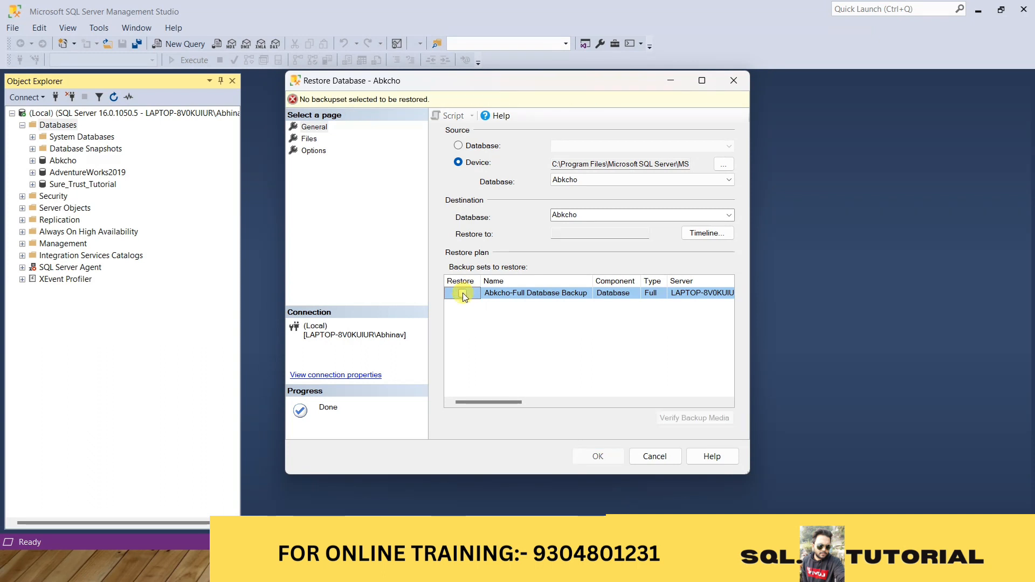
{"action": "left_click", "coordinate": [463, 293]}
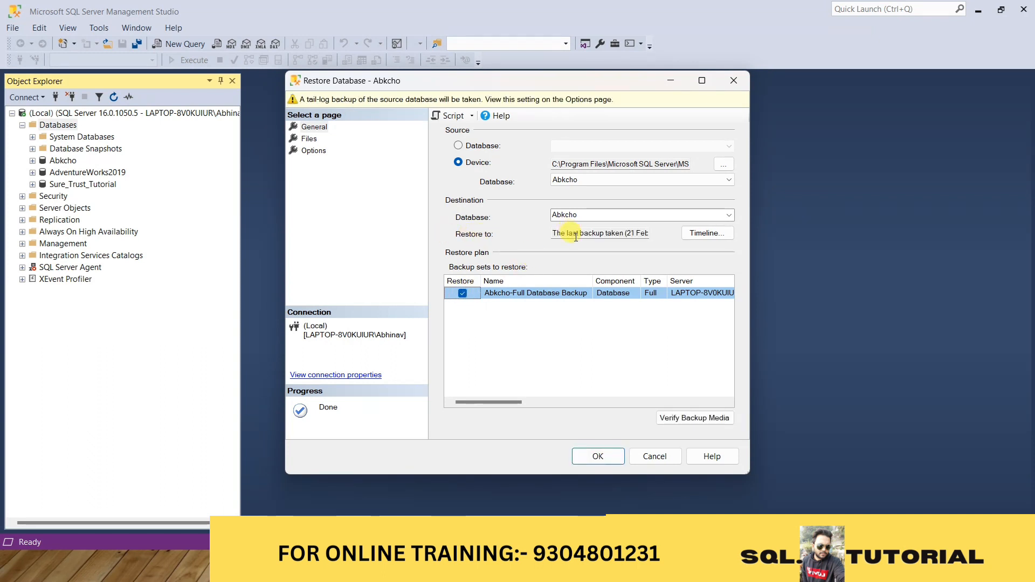
Read through the full restore point text of the Abkcho destination to its end, including the backup's date and time
{"action": "left_click", "coordinate": [561, 231]}
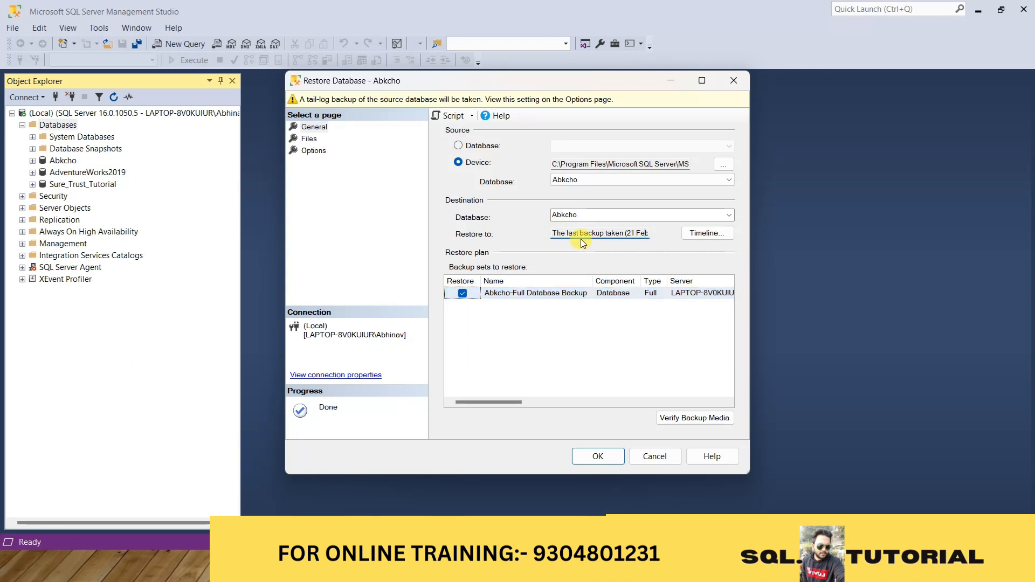
{"action": "key", "text": "Right"}
{"action": "key", "text": "Right"}
{"action": "key", "text": "Right"}
{"action": "key", "text": "Right"}
{"action": "key", "text": "Right"}
{"action": "key", "text": "Right"}
{"action": "key", "text": "Right"}
{"action": "key", "text": "Right"}
{"action": "key", "text": "Right"}
{"action": "key", "text": "Right"}
{"action": "key", "text": "Right"}
{"action": "key", "text": "Right"}
{"action": "key", "text": "Right"}
{"action": "key", "text": "Right"}
{"action": "key", "text": "Right"}
{"action": "key", "text": "Right"}
{"action": "key", "text": "Right"}
{"action": "key", "text": "Right"}
{"action": "key", "text": "Right"}
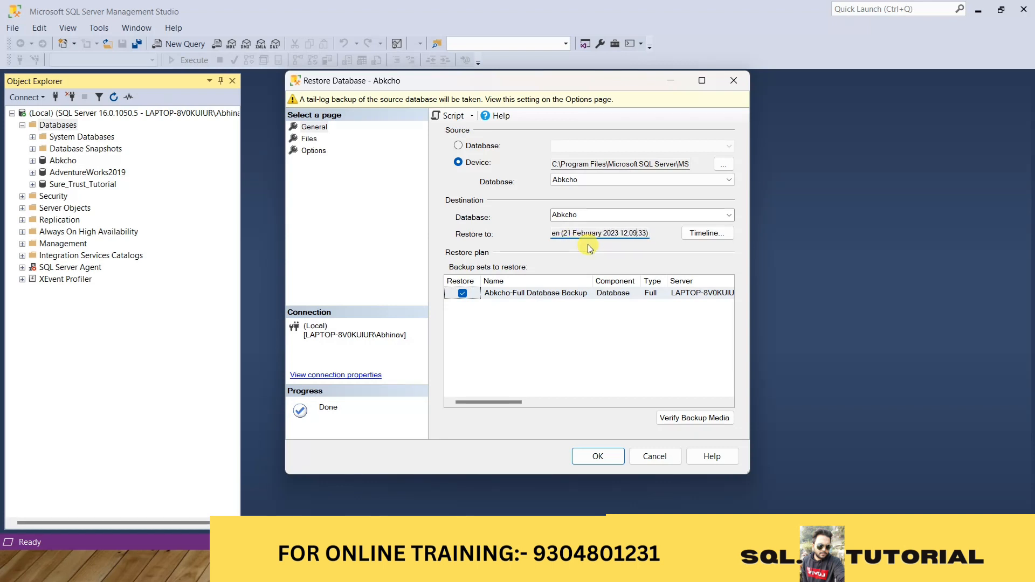
{"action": "key", "text": "Right"}
{"action": "key", "text": "Right"}
Run the restore of the Abkcho database from the selected full backup set and dismiss the completion message
{"action": "left_click", "coordinate": [599, 457]}
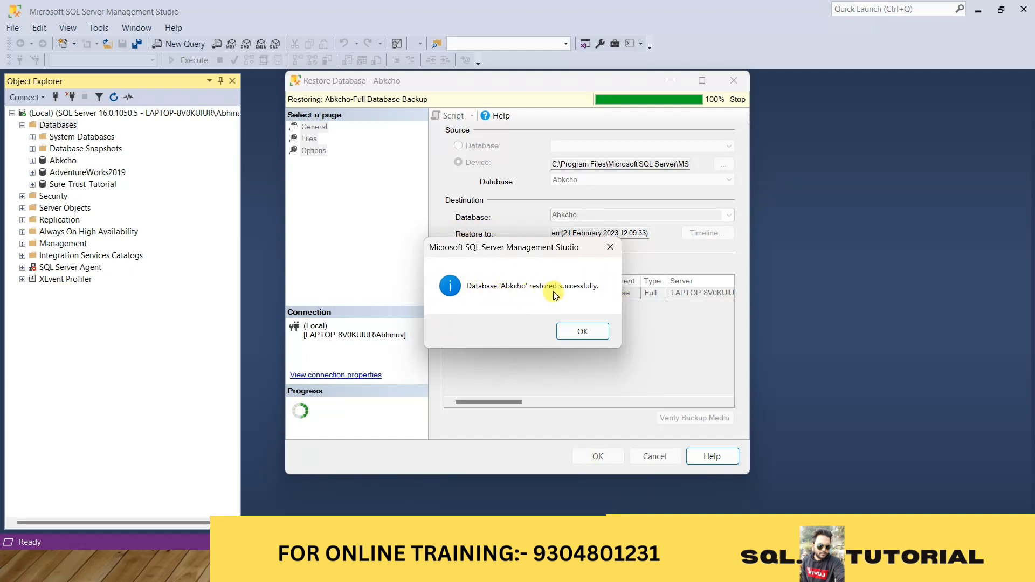
{"action": "left_click", "coordinate": [590, 331]}
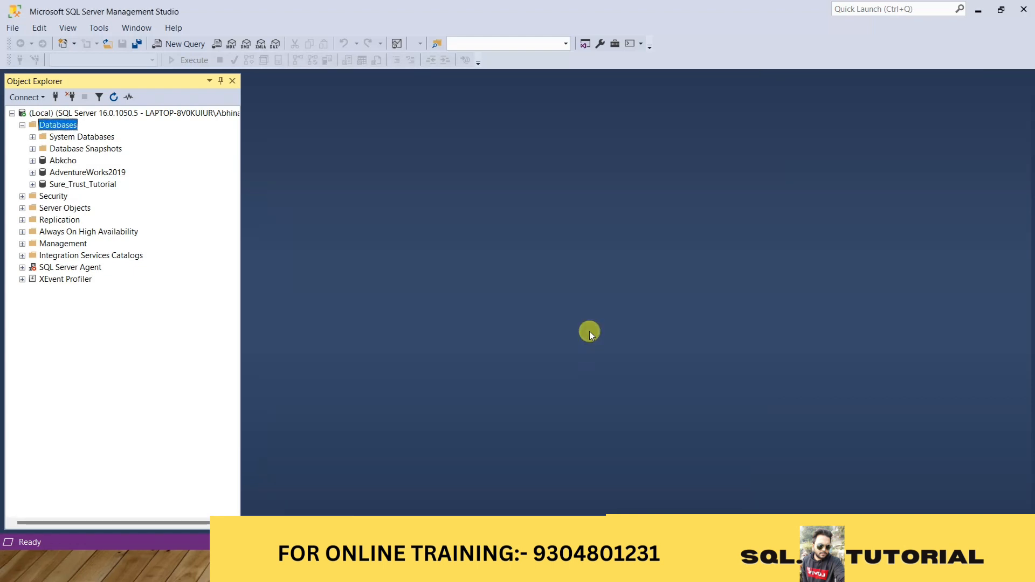
Refresh the Databases folder in Object Explorer and minimize the SQL Server Management Studio window
{"action": "right_click", "coordinate": [74, 126]}
{"action": "left_click", "coordinate": [126, 266]}
{"action": "left_click", "coordinate": [978, 10]}
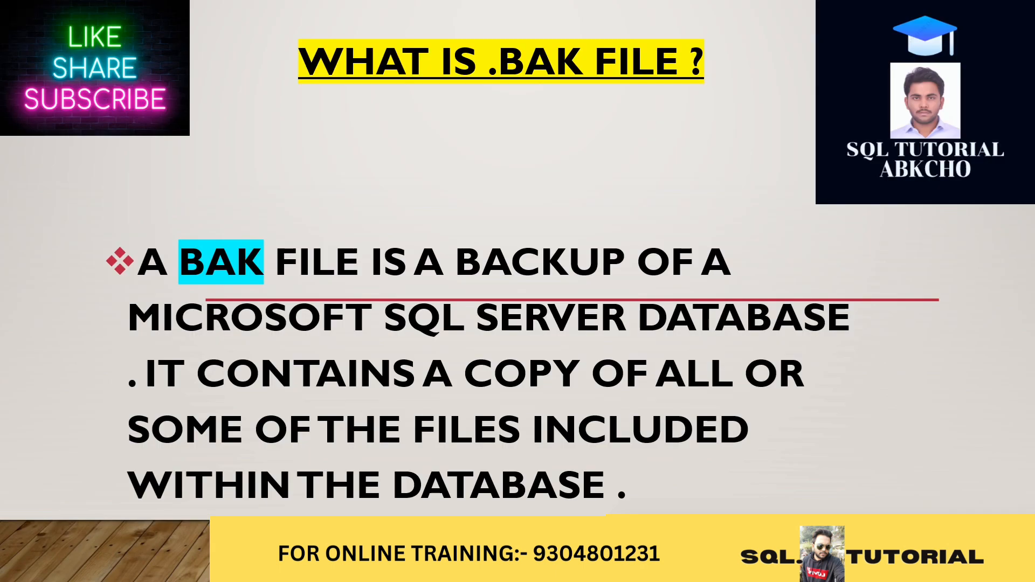